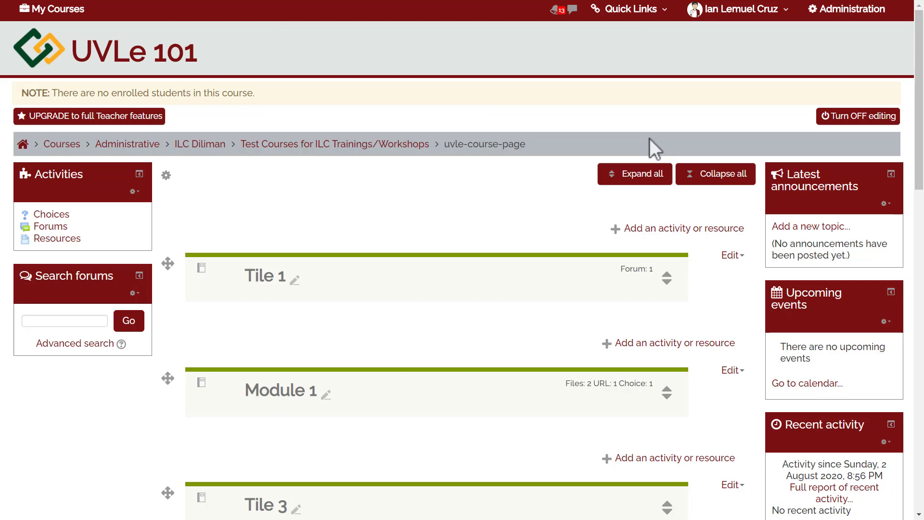
Expand all course sections and scroll down to the Module 1 activities.
click(639, 174)
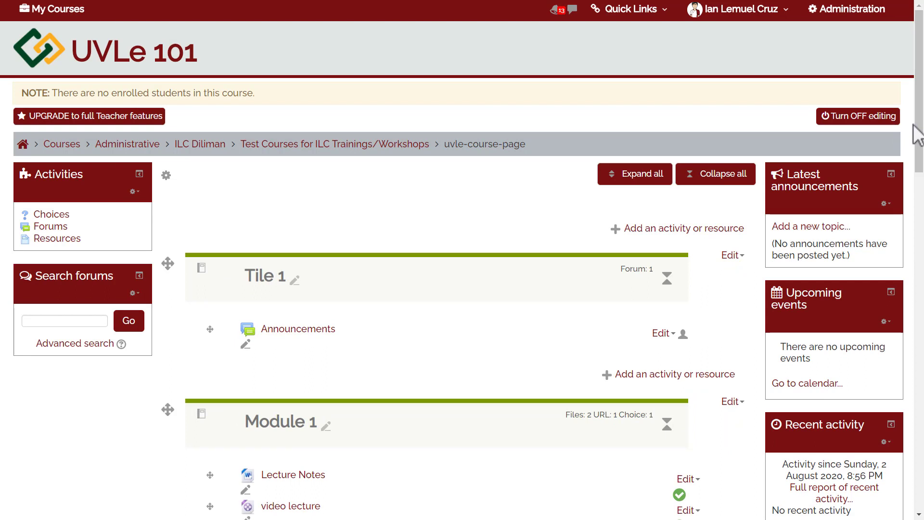
drag(918, 135, 918, 134)
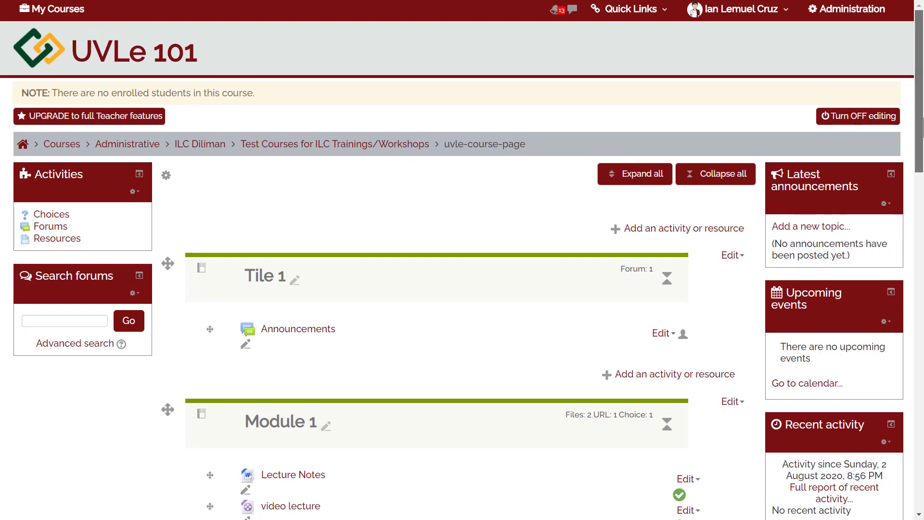
drag(918, 134, 918, 212)
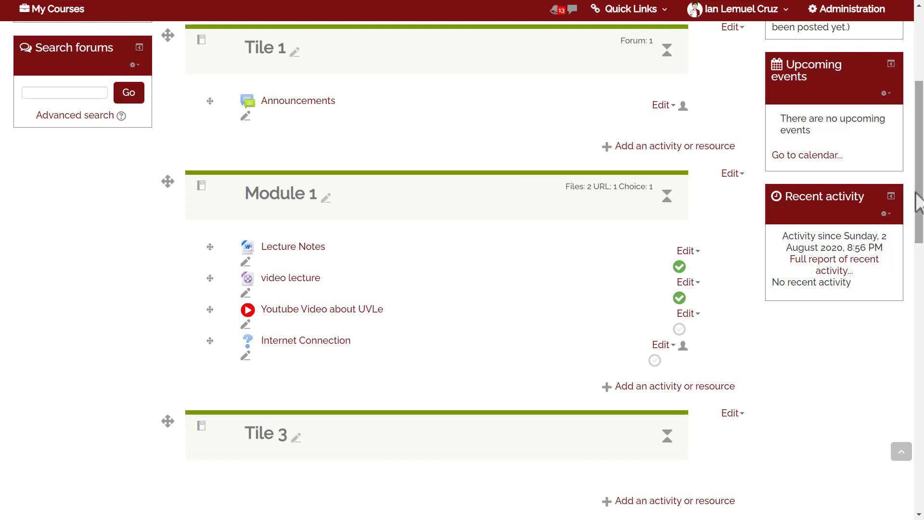
Choose Forum as the new activity to add to Module 1.
click(642, 388)
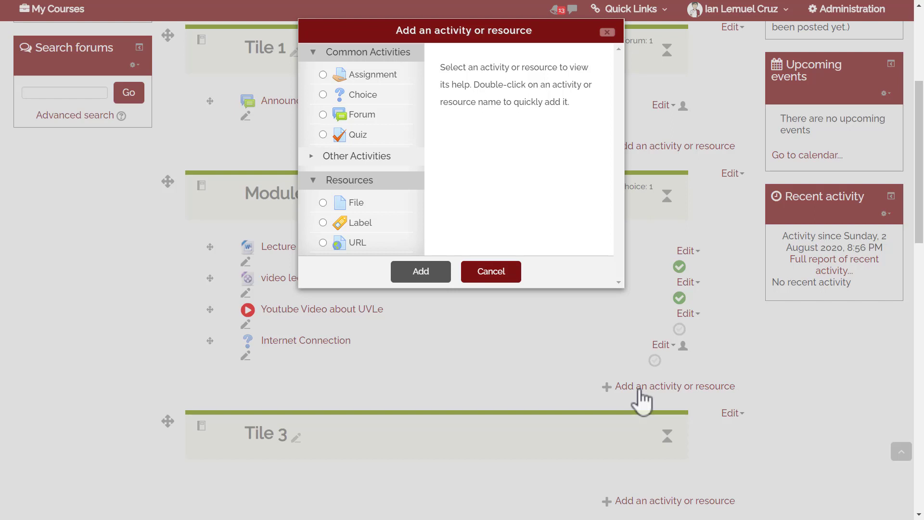
click(363, 118)
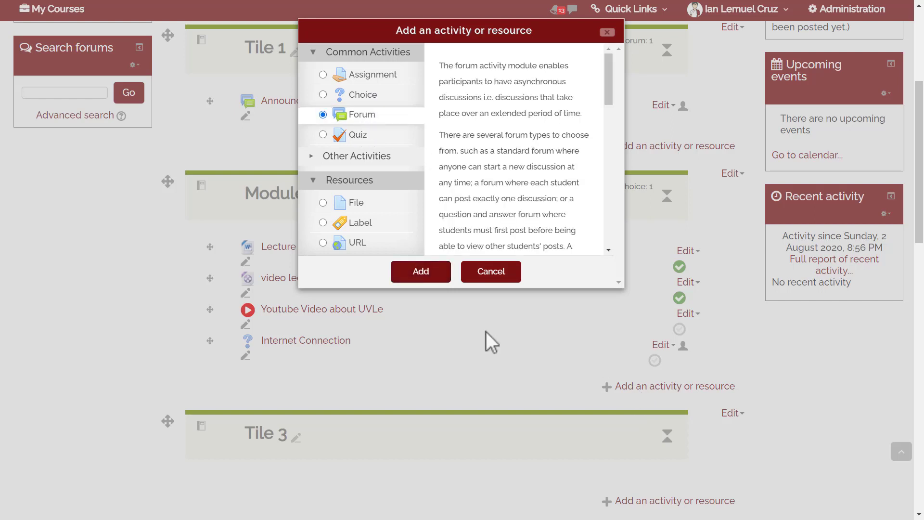
click(440, 278)
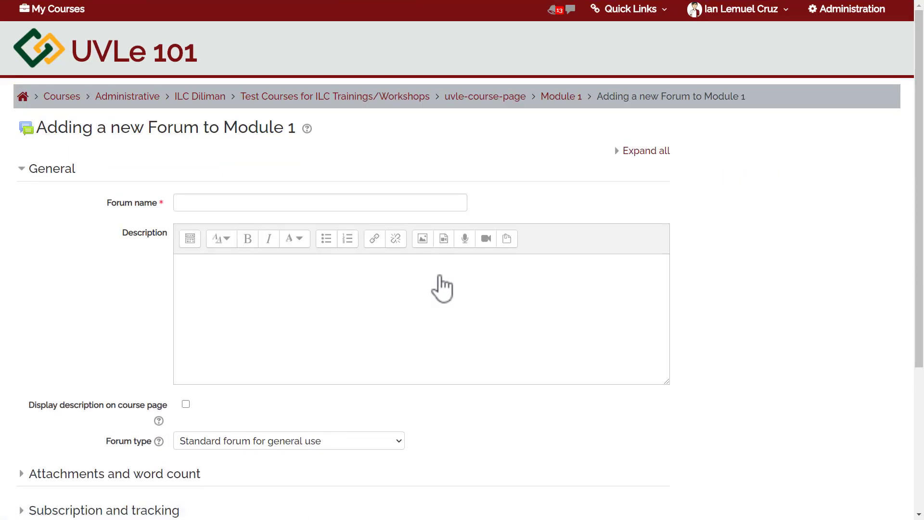
Name the forum 'Socials Forum' with a purpose line and an 'Other details / guidelines' line.
click(307, 201)
text(Socials Forum)
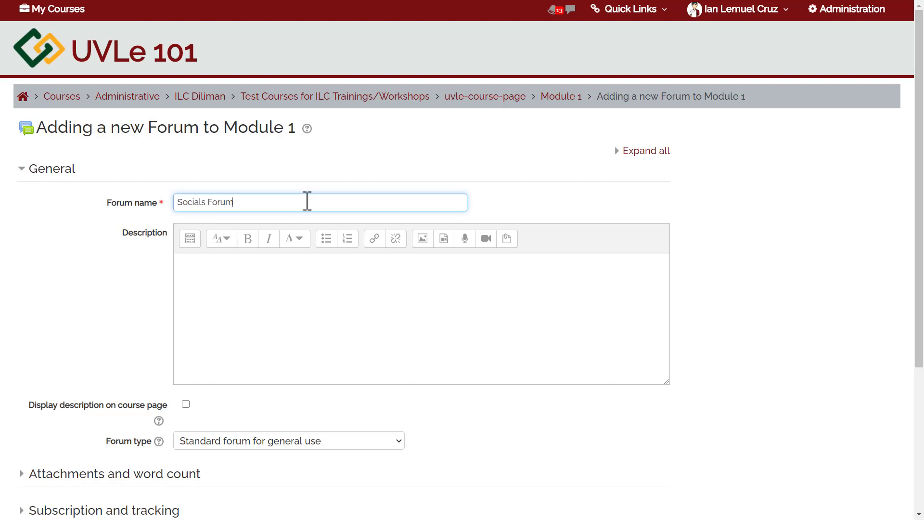
click(276, 312)
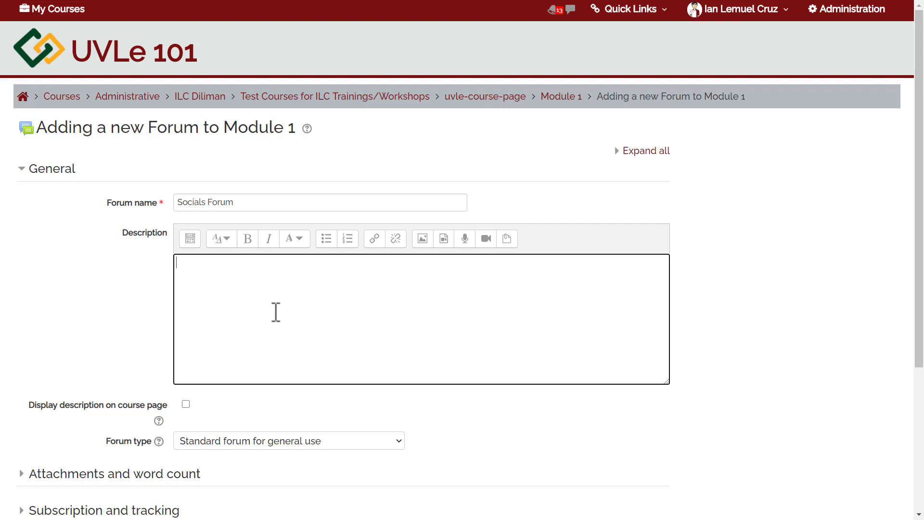
text(The purpose of this forum: consultation, sharing of learning materials, etc.)
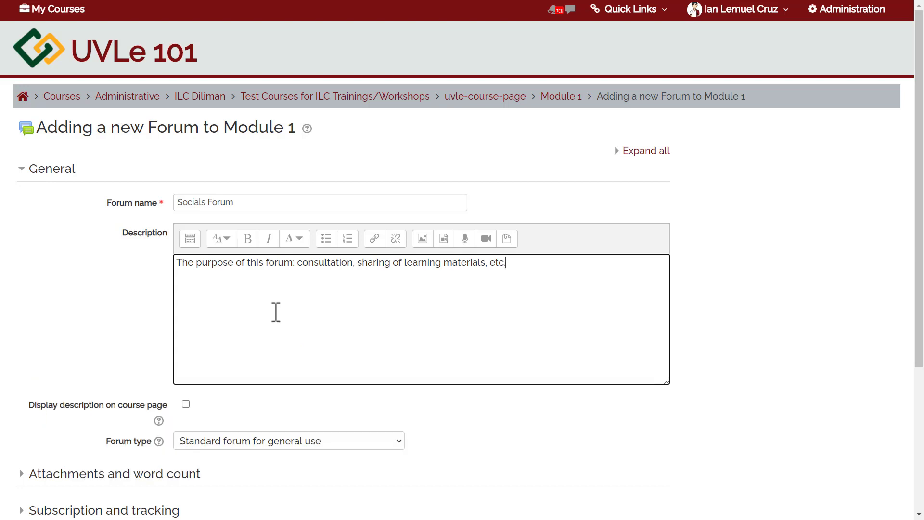
key(Return)
text(Other details / guidelines)
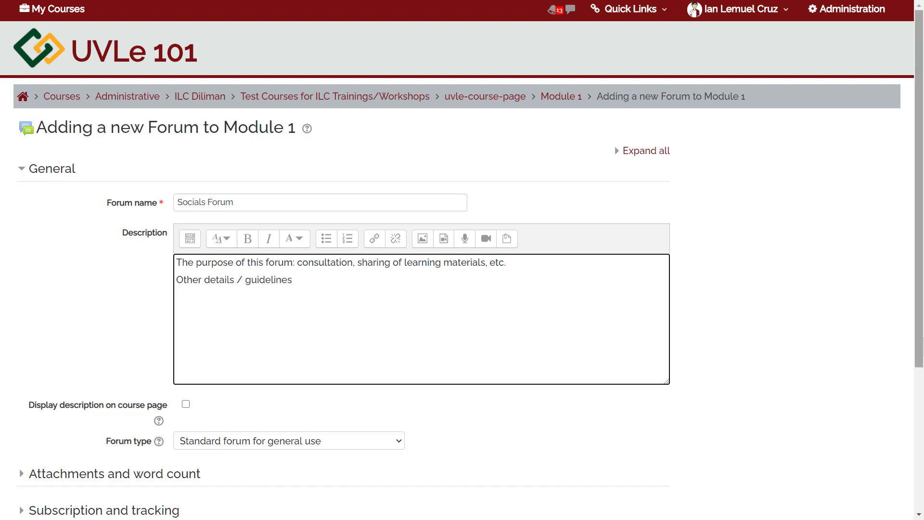
scroll(922, 353, down, 3)
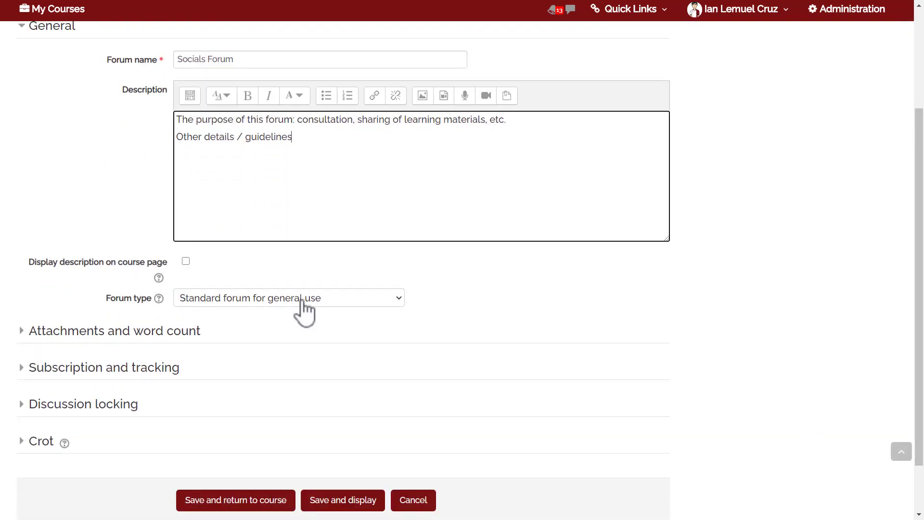
click(303, 298)
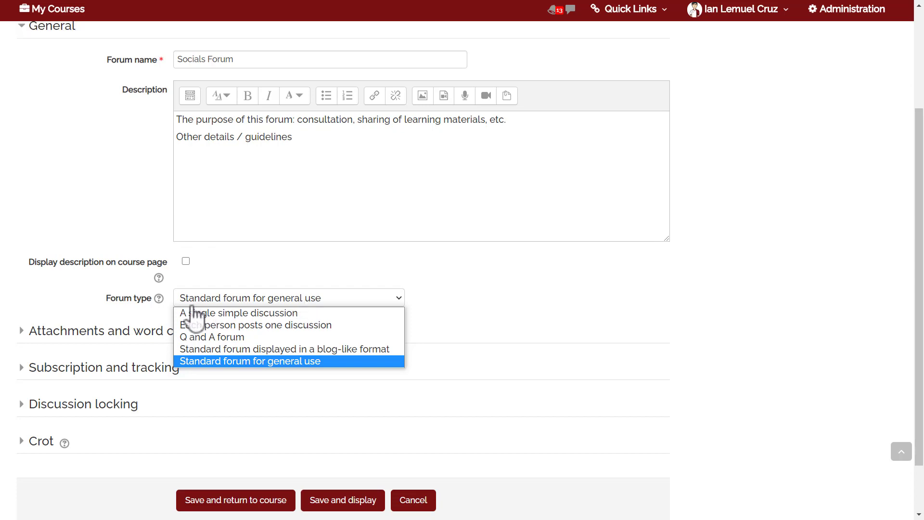
click(159, 299)
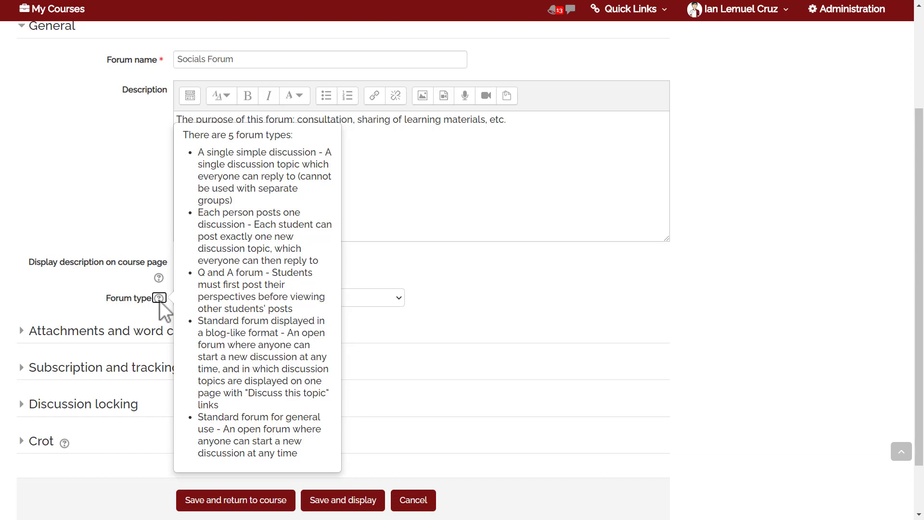
click(119, 301)
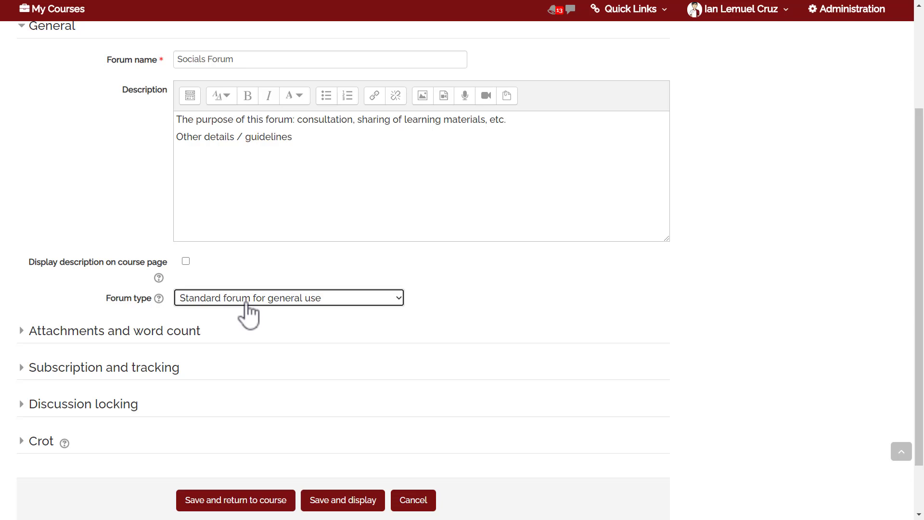
Set maximum attachment size to Site upload limit (50MB) and reveal subscription and tracking settings.
click(165, 333)
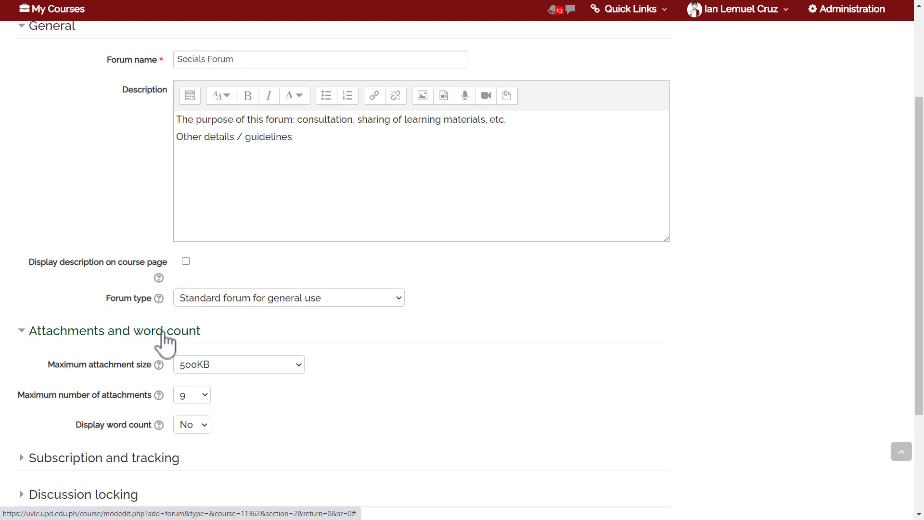
click(208, 368)
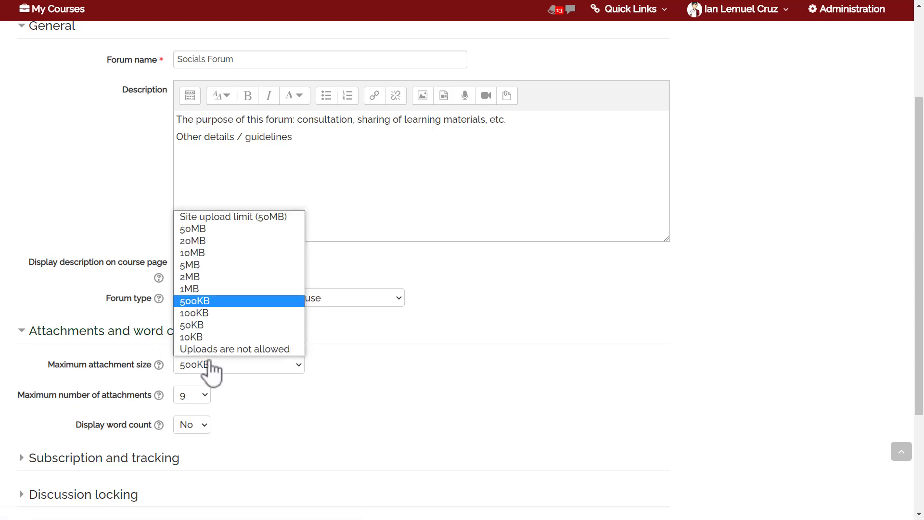
click(194, 217)
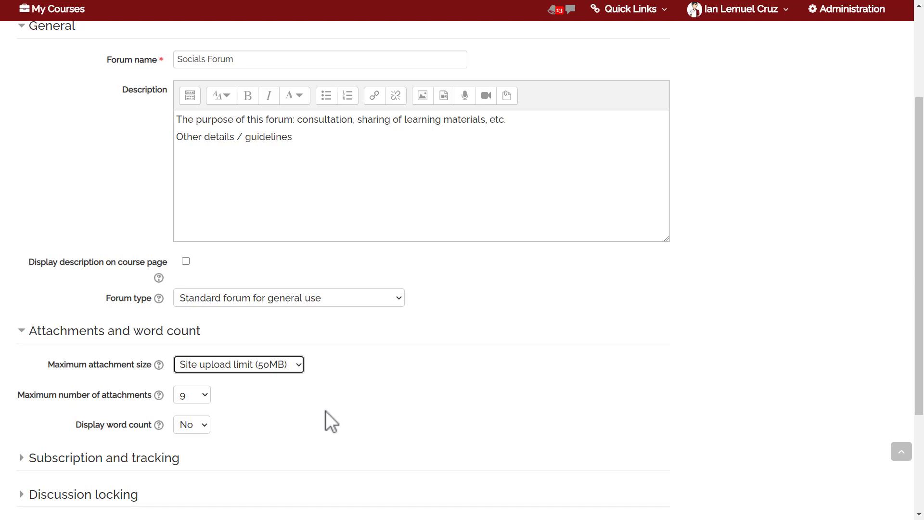
click(133, 457)
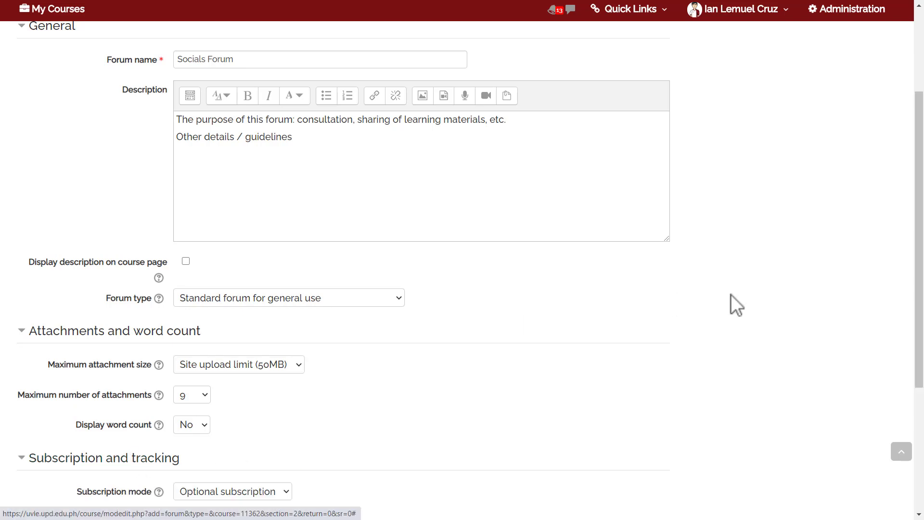
scroll(462, 270, down, 2)
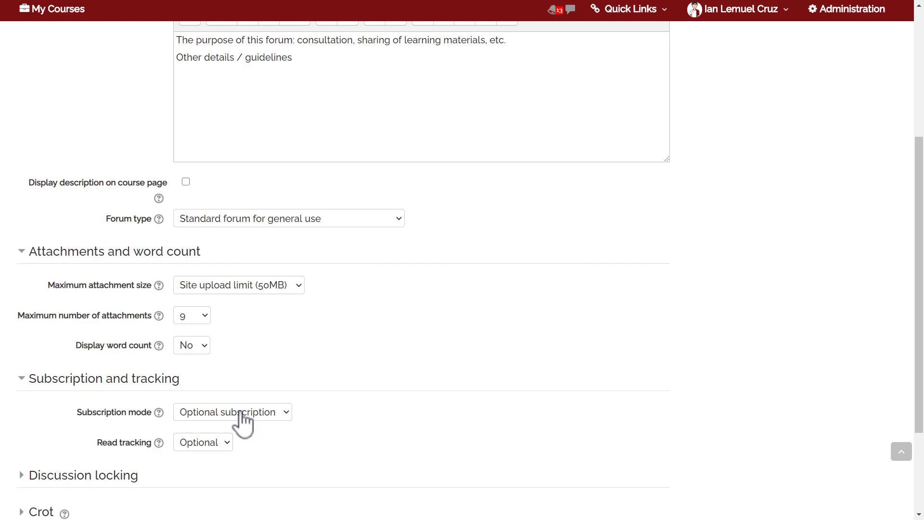
Read the read tracking help, keep read tracking at Optional, and reveal discussion locking.
click(159, 442)
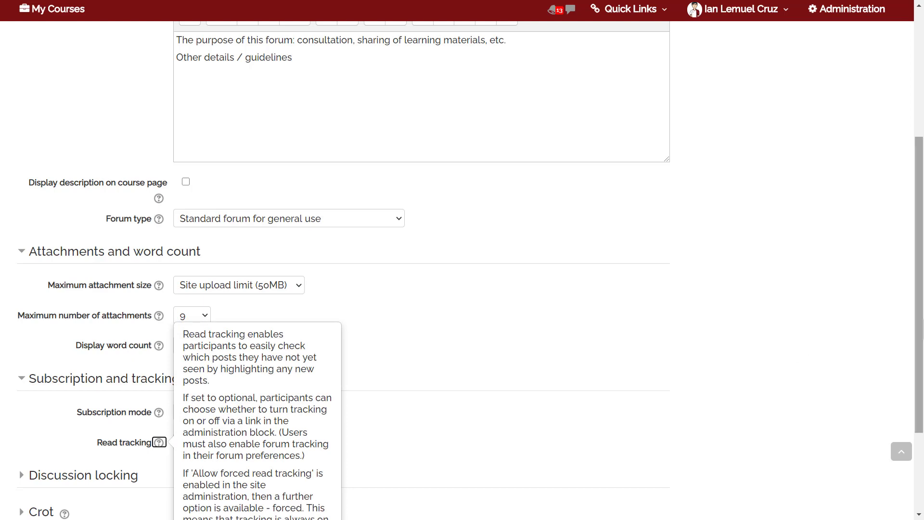
scroll(161, 444, down, 2)
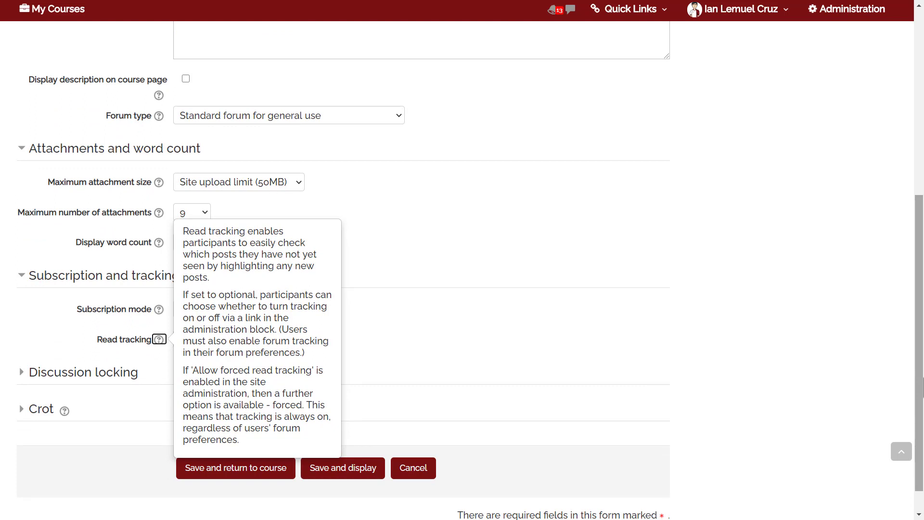
click(400, 360)
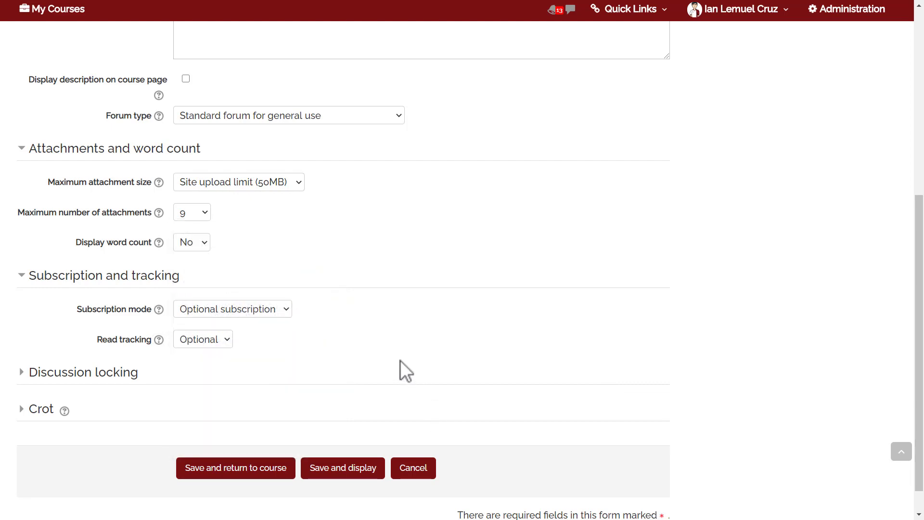
click(186, 341)
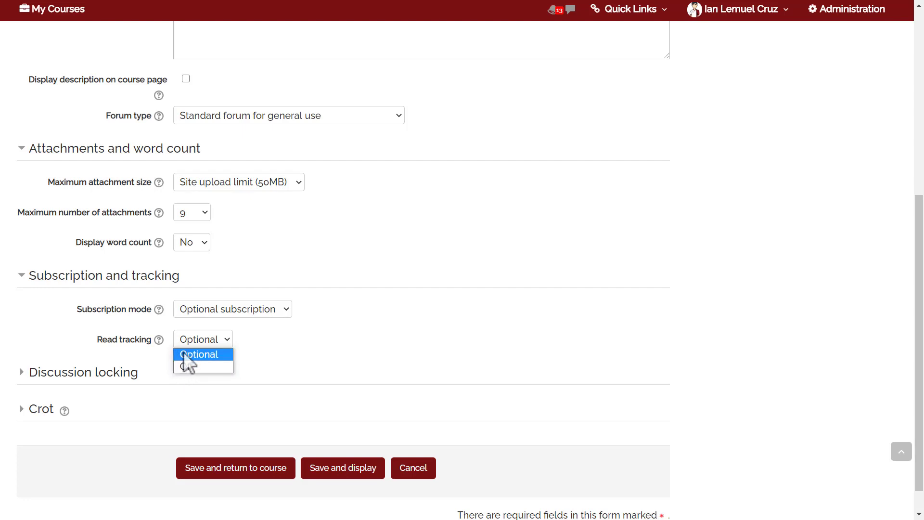
click(183, 354)
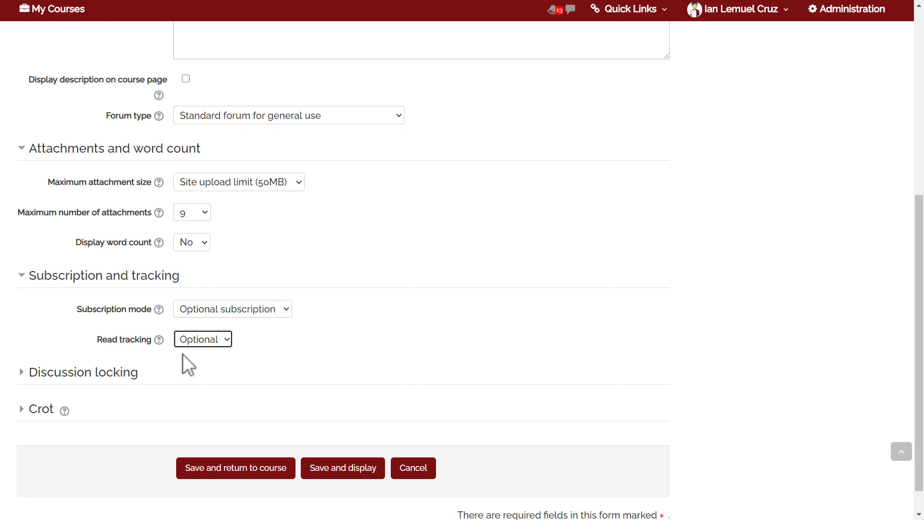
click(105, 378)
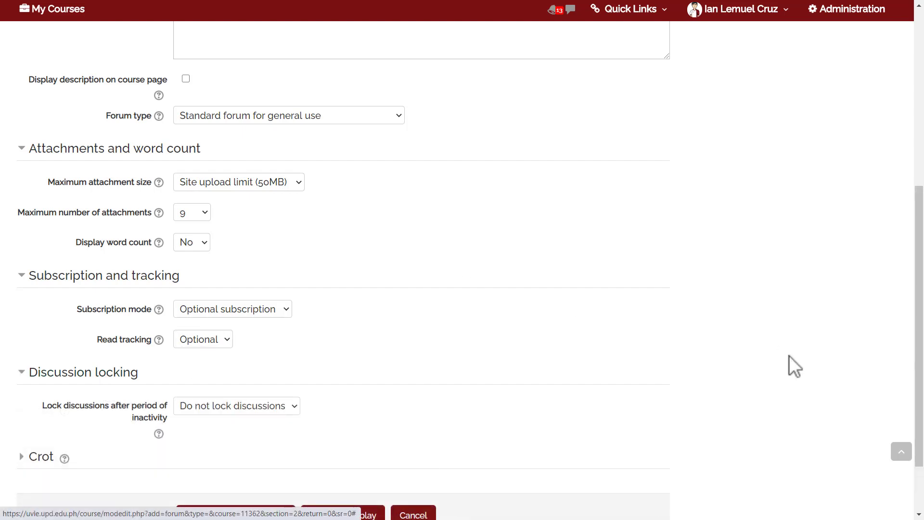
scroll(462, 269, down, 2)
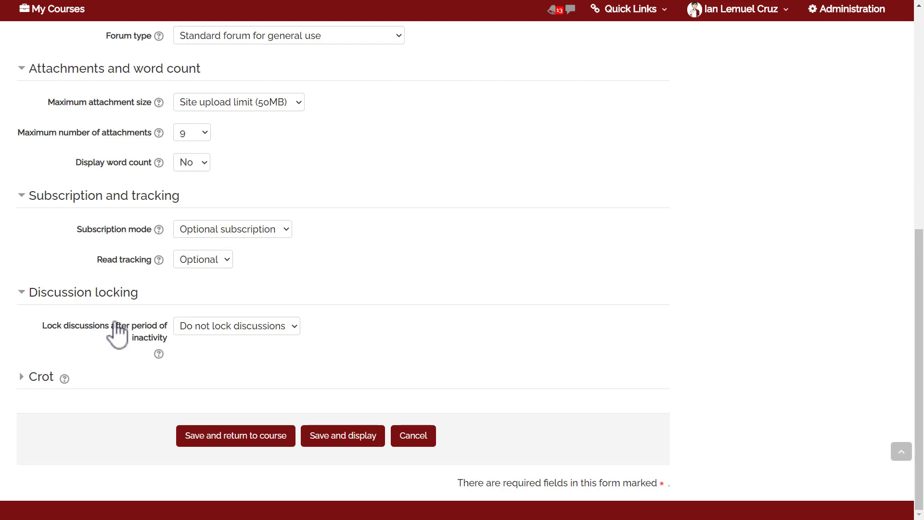
Reveal the Crot settings, leaving Enable Crot at No, and scroll to the form's end.
click(36, 380)
scroll(919, 433, down, 2)
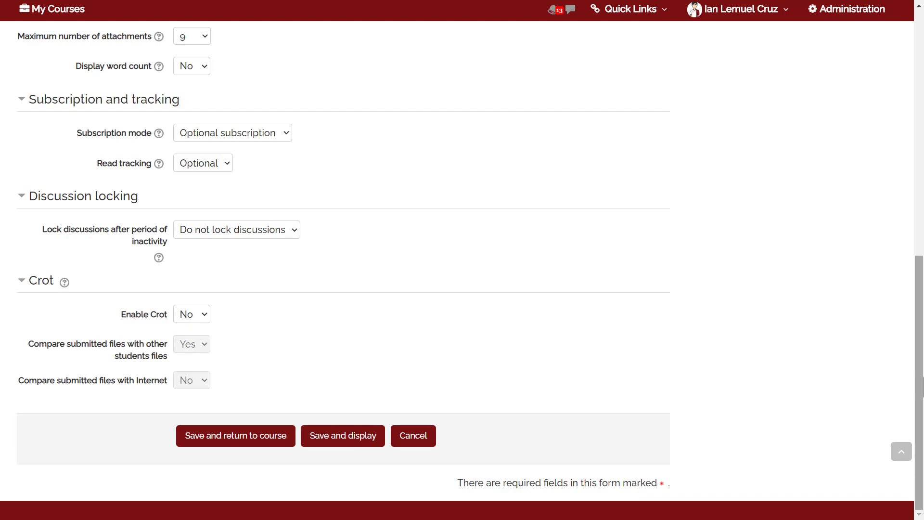
drag(920, 387, 921, 328)
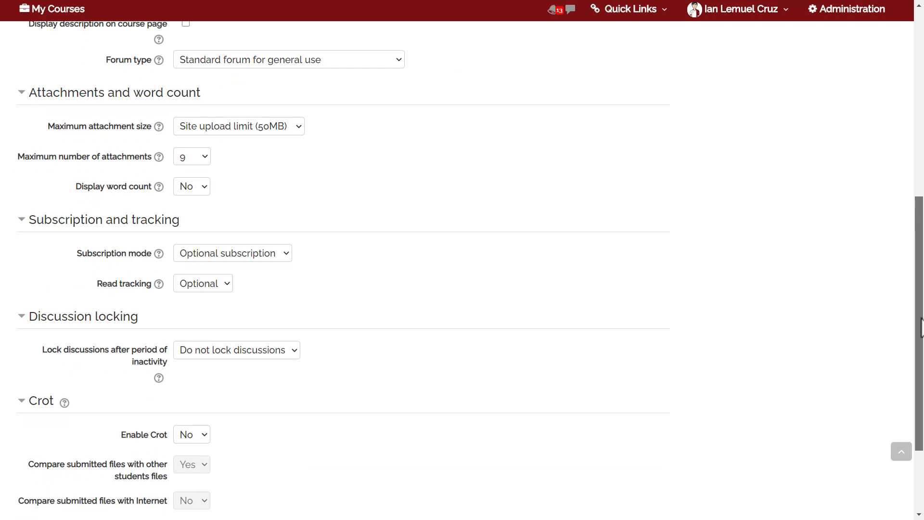
drag(921, 327, 917, 404)
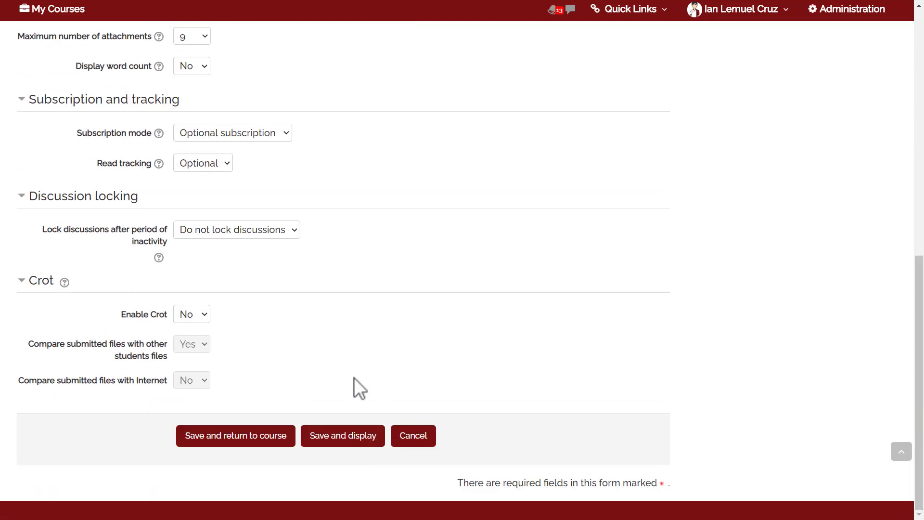
Save the Socials Forum and return to the course page.
click(248, 436)
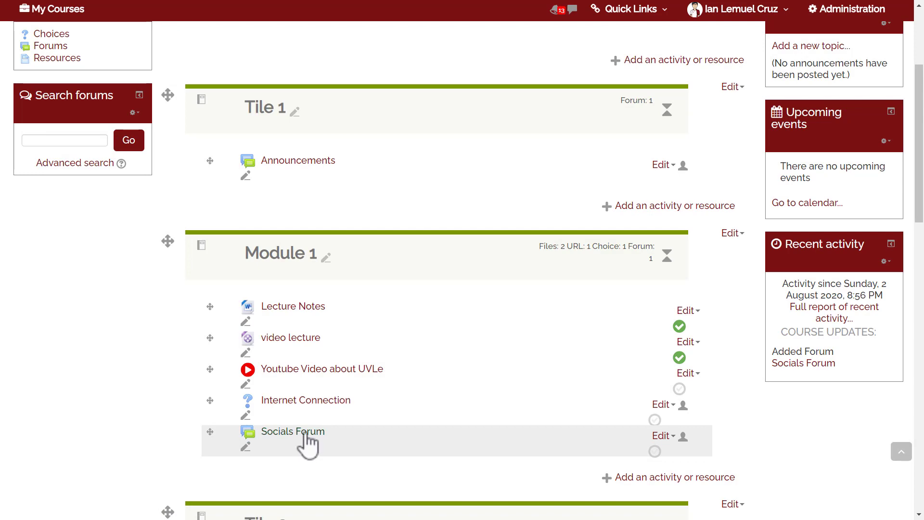
scroll(920, 135, up, 1)
scroll(920, 135, up, 3)
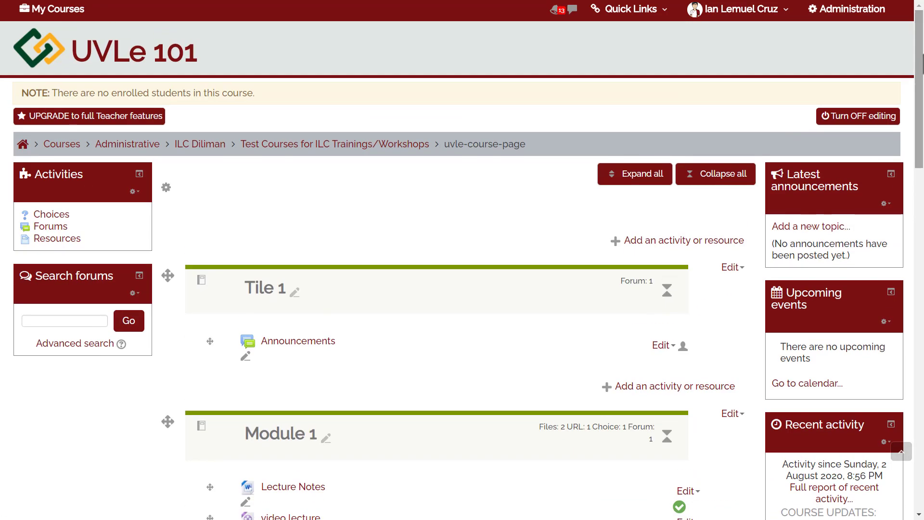
Turn off editing and scroll down to Module 1 in viewing mode.
click(850, 121)
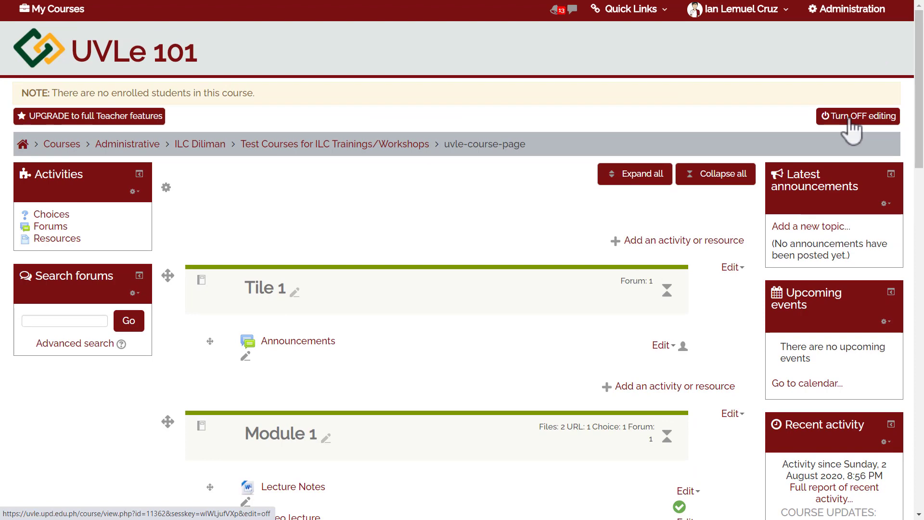
scroll(916, 114, down, 3)
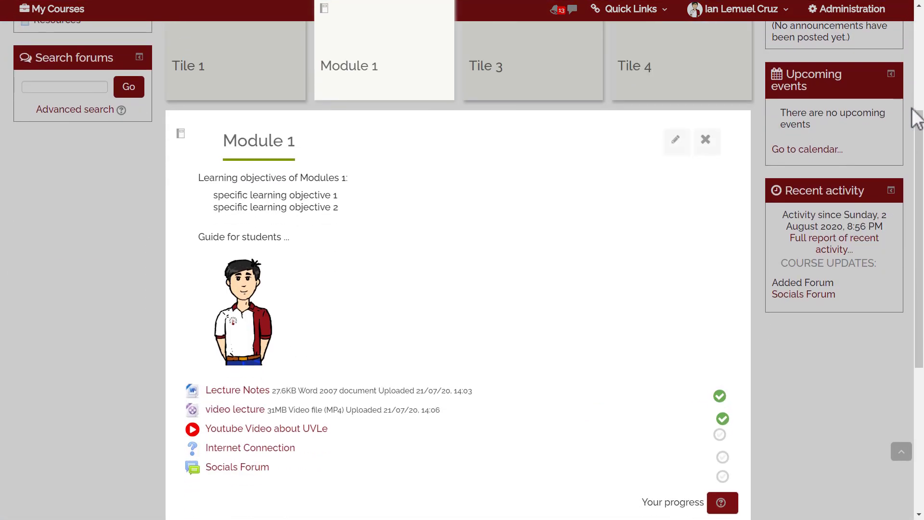
scroll(920, 144, down, 1)
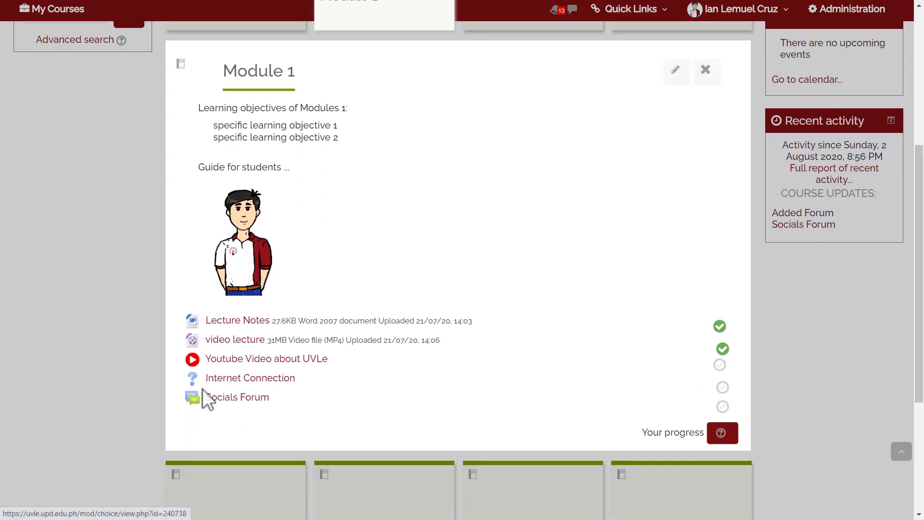